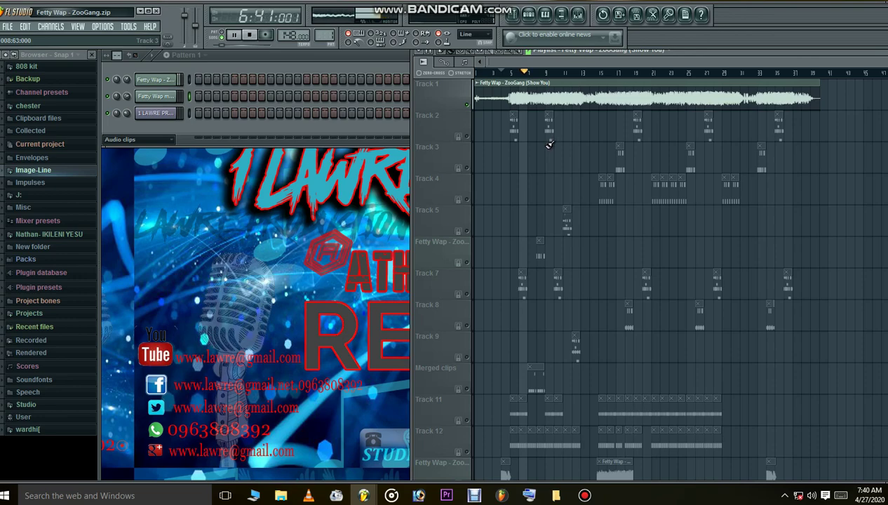
# Unsolo Track 1 so the other tracks sound, mute Track 1, and restart song playback from bar 1
pyautogui.rightClick(467, 105)
pyautogui.click(467, 105)
pyautogui.click(484, 73)
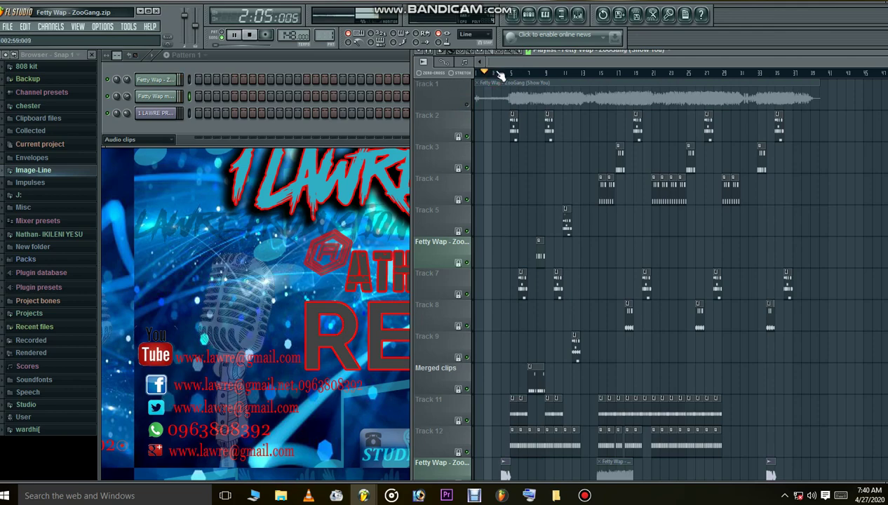
pyautogui.click(471, 74)
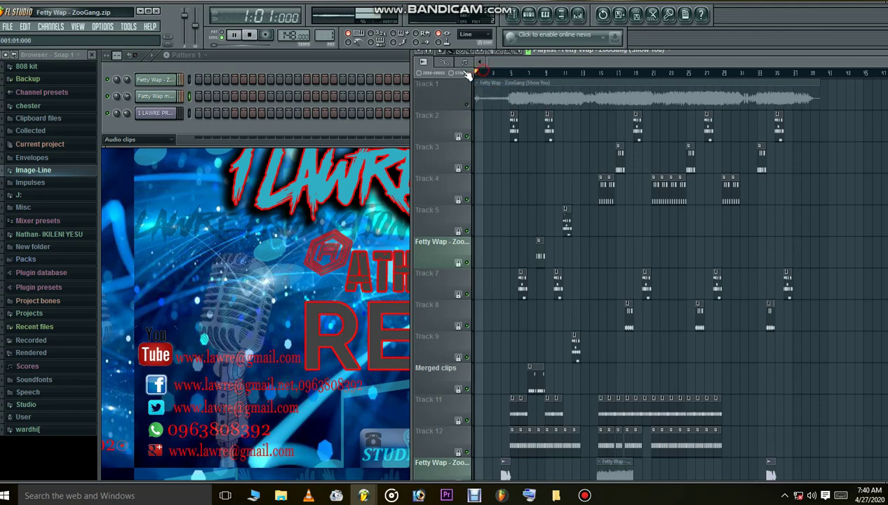
# Show the Unsorted channel group in the step sequencer and select Pattern 1
pyautogui.click(130, 139)
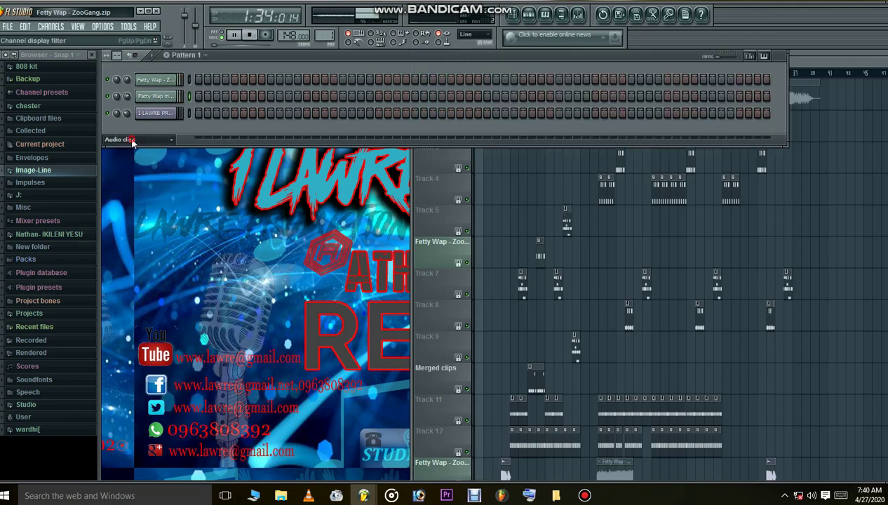
pyautogui.click(134, 188)
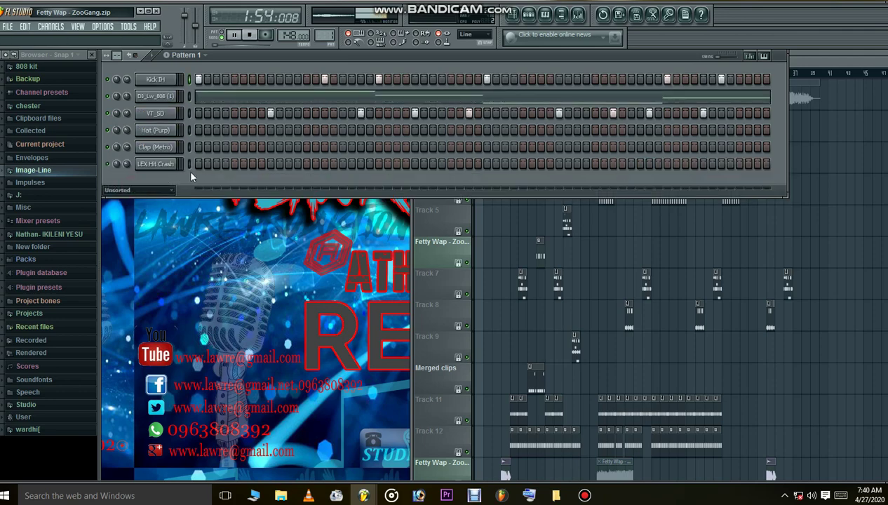
pyautogui.click(204, 55)
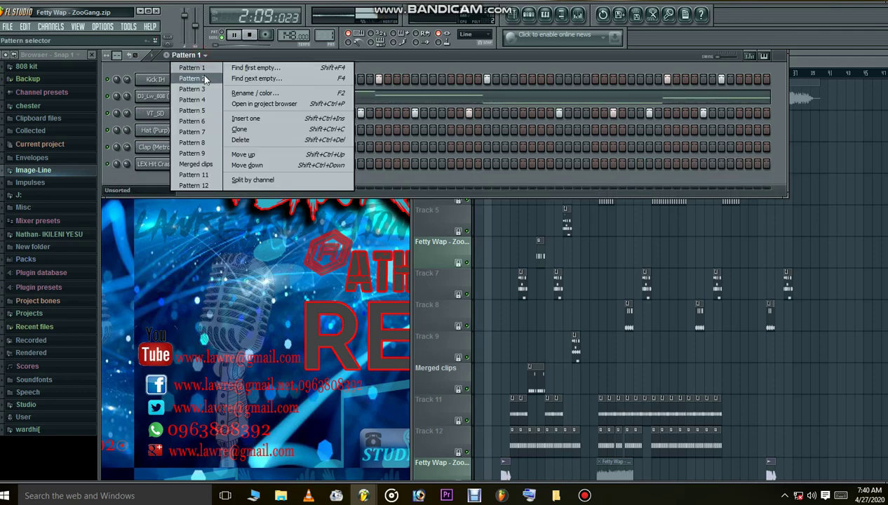
pyautogui.click(203, 67)
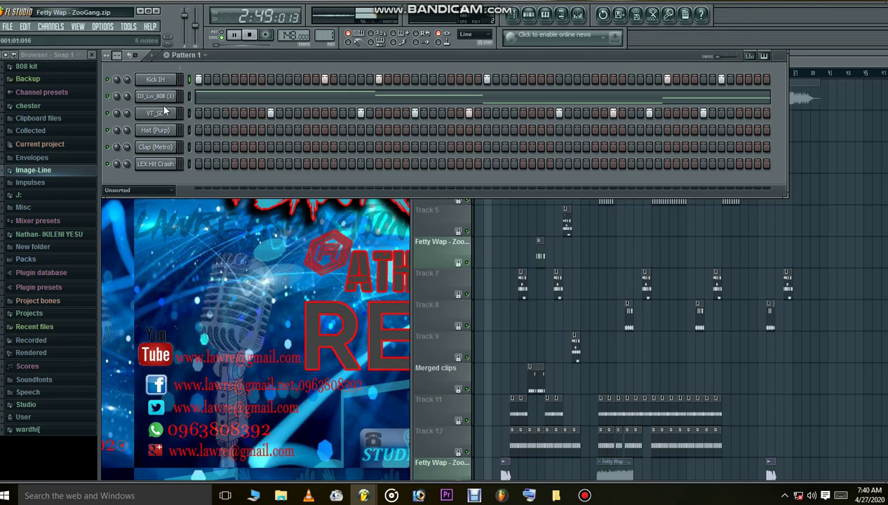
# Examine all the DJ_Lw_808 notes of Pattern 1 in the piano roll, then restore it to a smaller window
pyautogui.click(256, 100)
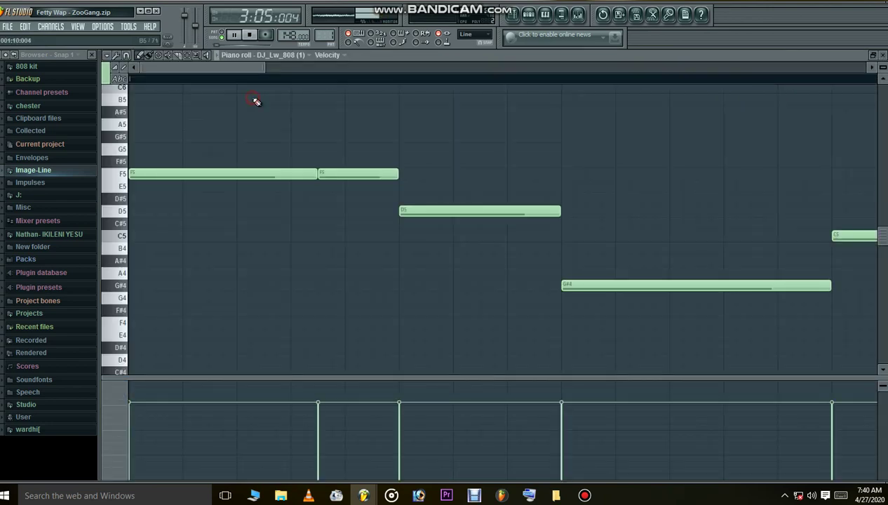
pyautogui.scroll(-5, 236, 91)
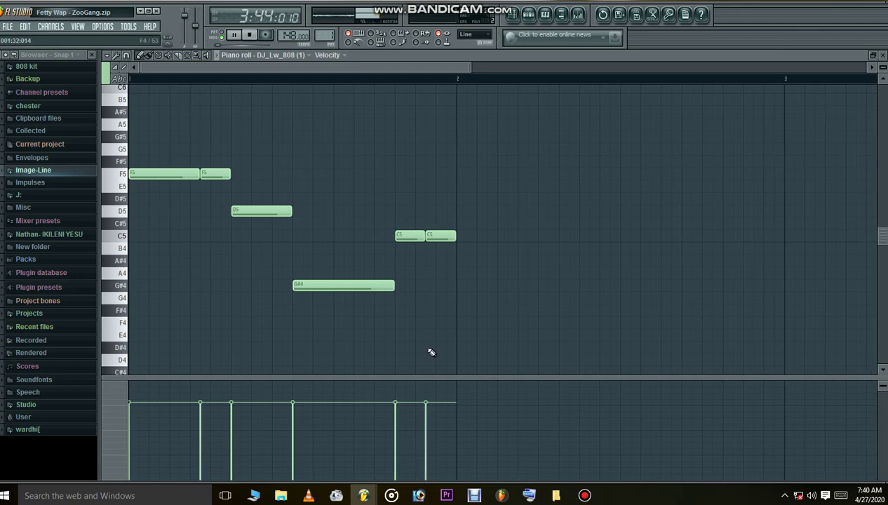
pyautogui.doubleClick(387, 57)
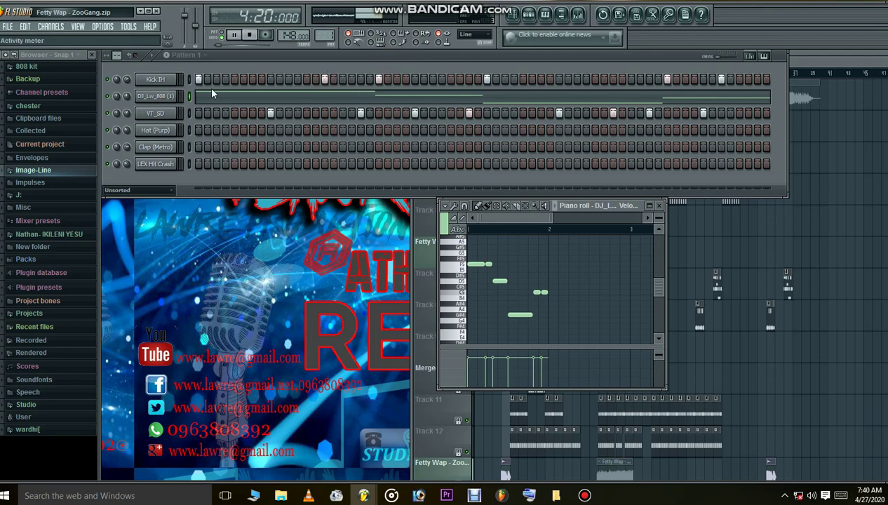
# Switch to Pattern 4, examine its DJ_Lw_808 notes in the maximized piano roll, and close the piano roll
pyautogui.scroll(1, 331, 37)
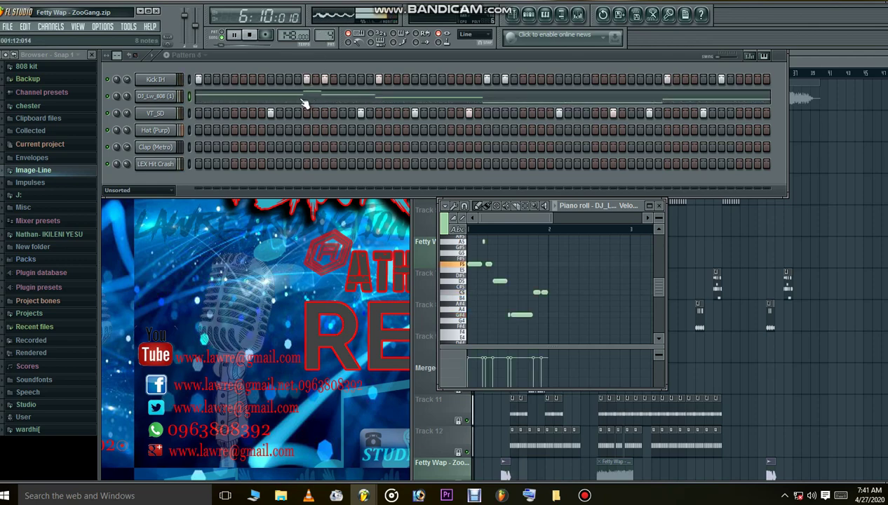
pyautogui.click(649, 205)
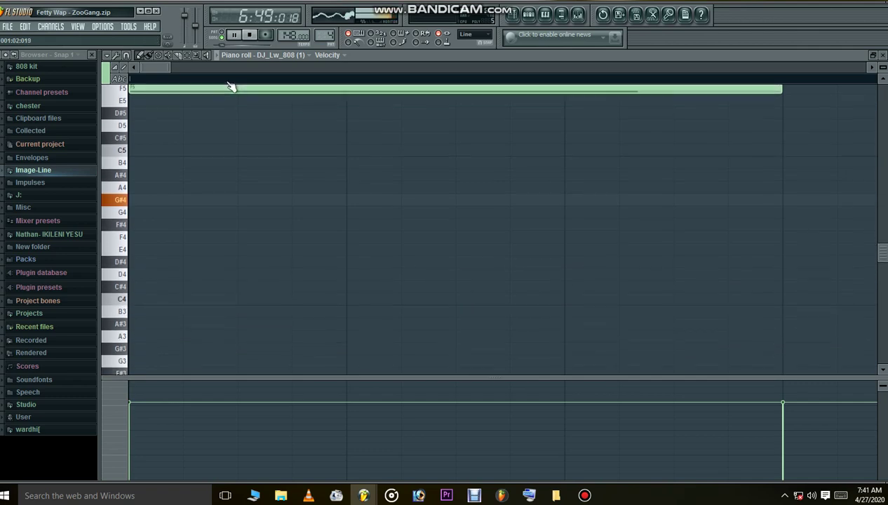
pyautogui.scroll(-1, 255, 143)
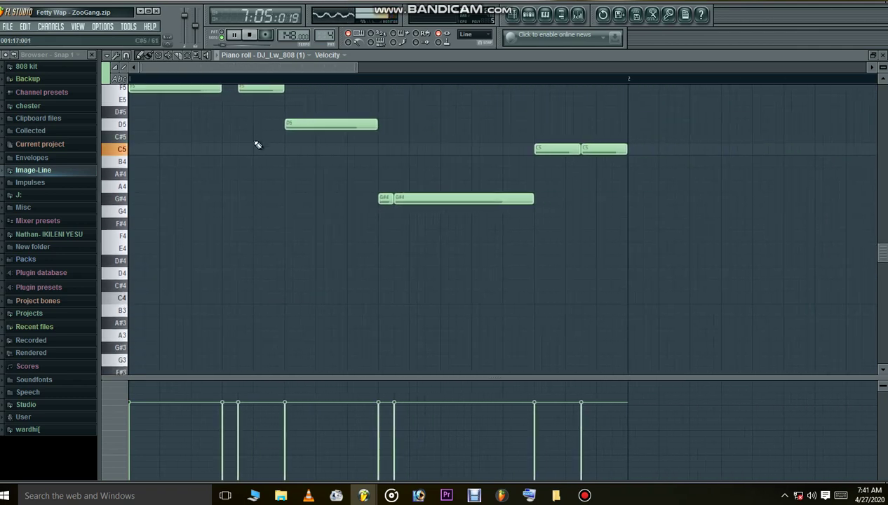
pyautogui.scroll(3, 259, 145)
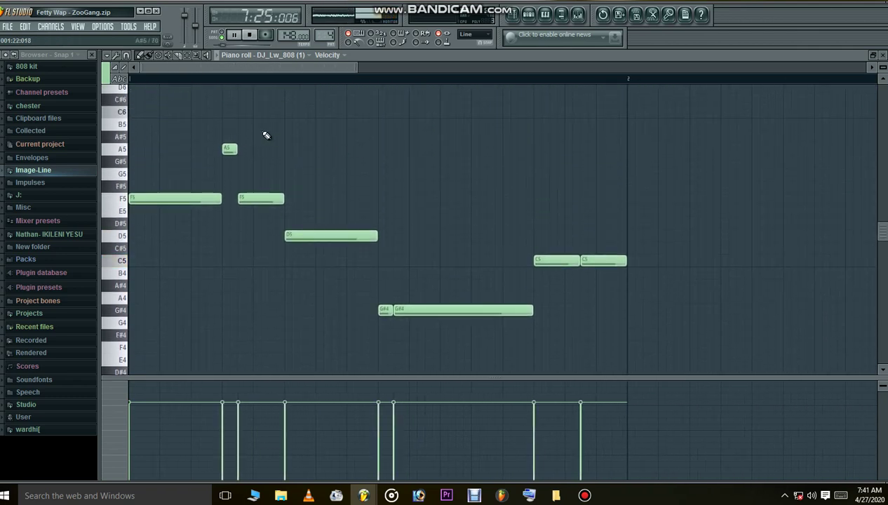
pyautogui.click(883, 56)
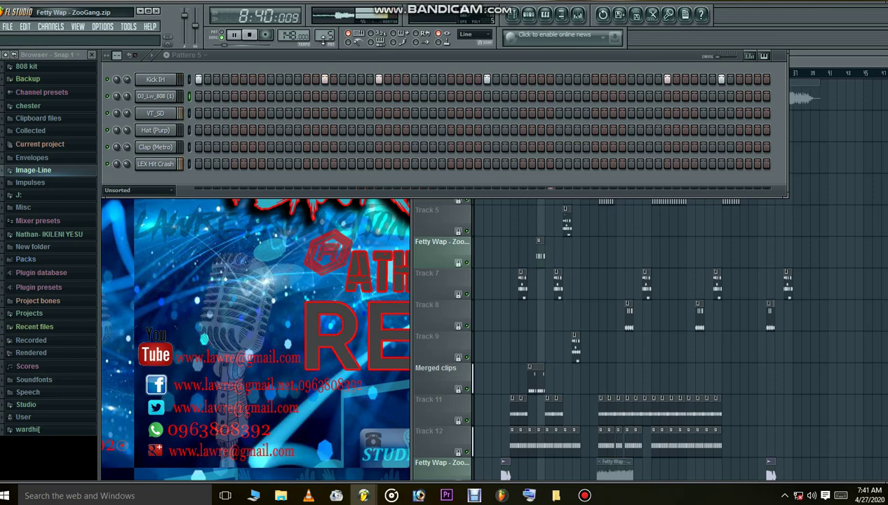
# Switch to Pattern 6, review its DJ_Lw_808 notes in the piano roll, and close the piano roll
pyautogui.scroll(-1, 322, 39)
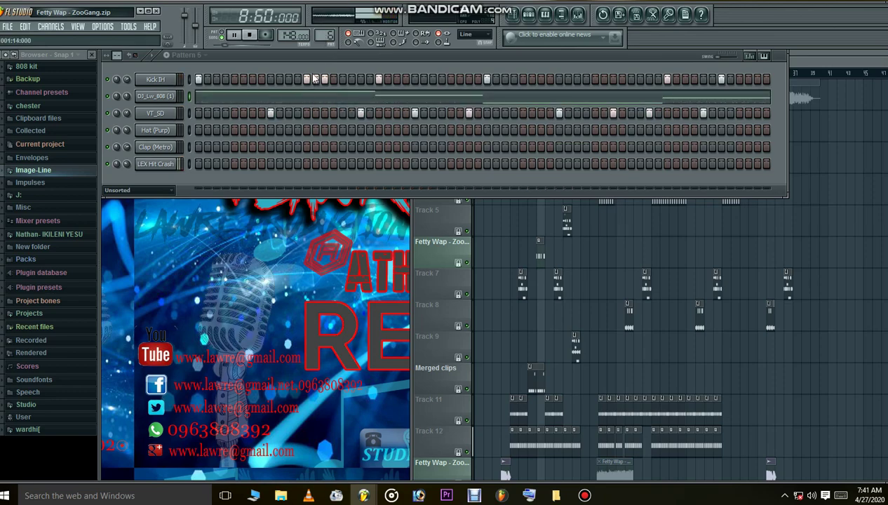
pyautogui.click(324, 98)
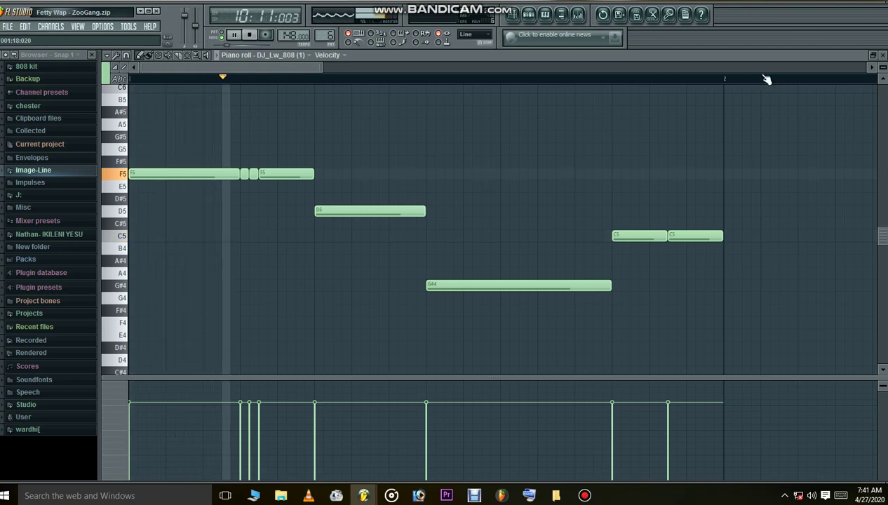
pyautogui.click(883, 55)
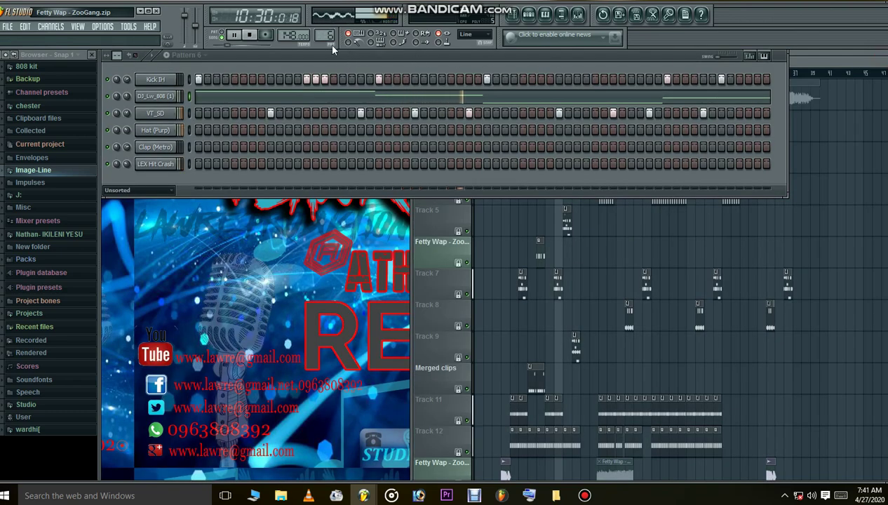
# Switch to Pattern 7, examine the Kick IH notes in the piano roll, and leave the piano roll as a small window
pyautogui.scroll(1, 325, 36)
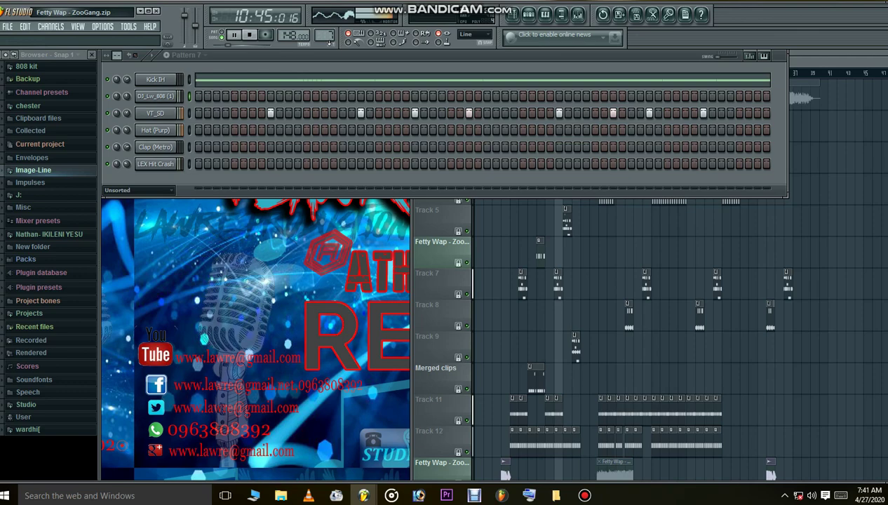
pyautogui.click(316, 81)
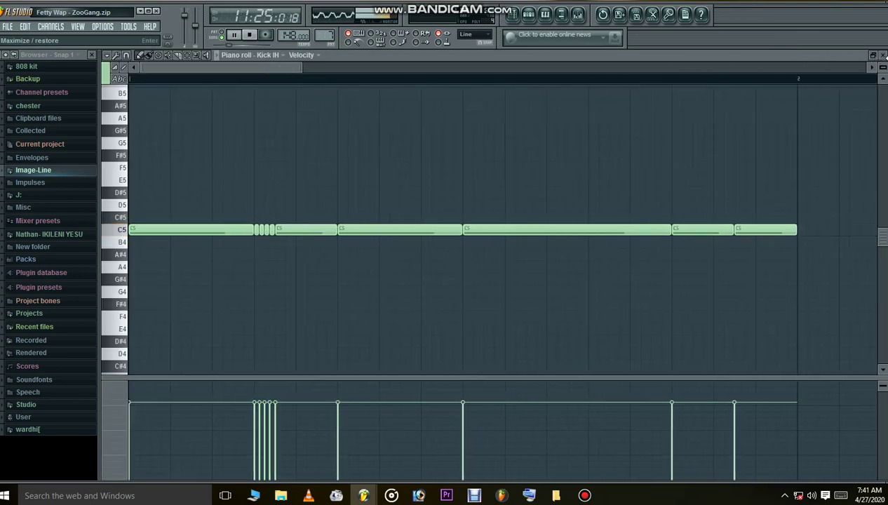
pyautogui.click(882, 56)
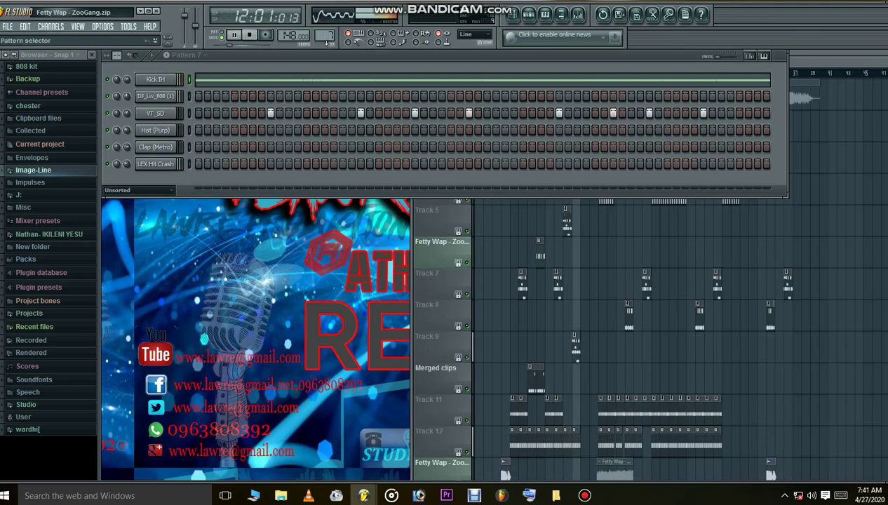
pyautogui.click(307, 83)
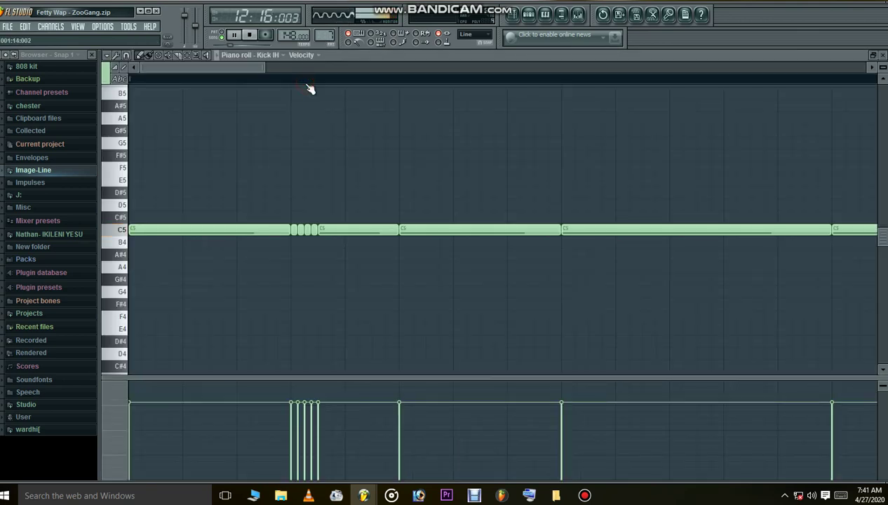
pyautogui.doubleClick(358, 54)
# Select Pattern 8 and review its DJ_Lw_808 notes in the maximized piano roll before restoring the smaller window
pyautogui.moveTo(325, 38); pyautogui.dragTo(324, 32)
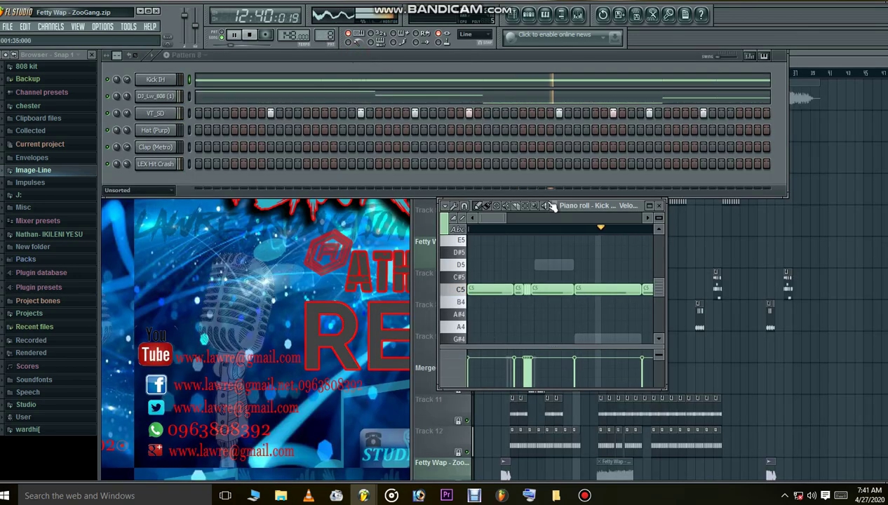
pyautogui.click(483, 100)
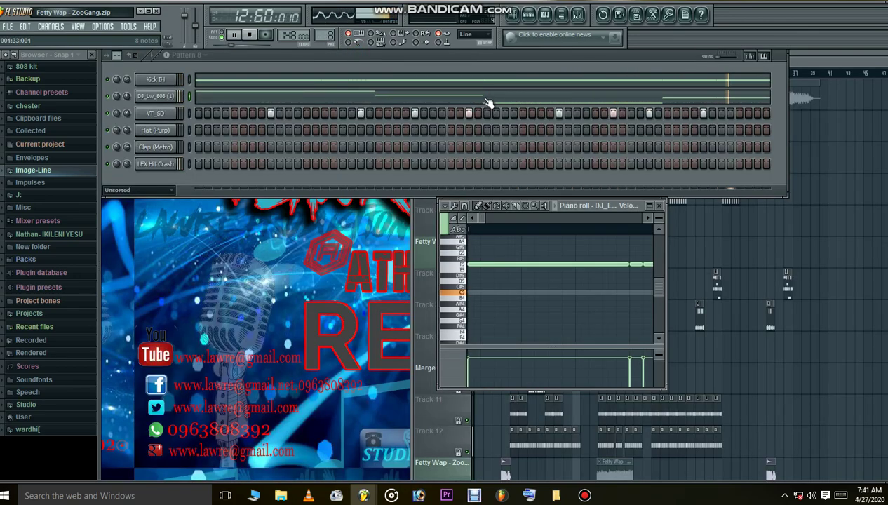
pyautogui.click(649, 203)
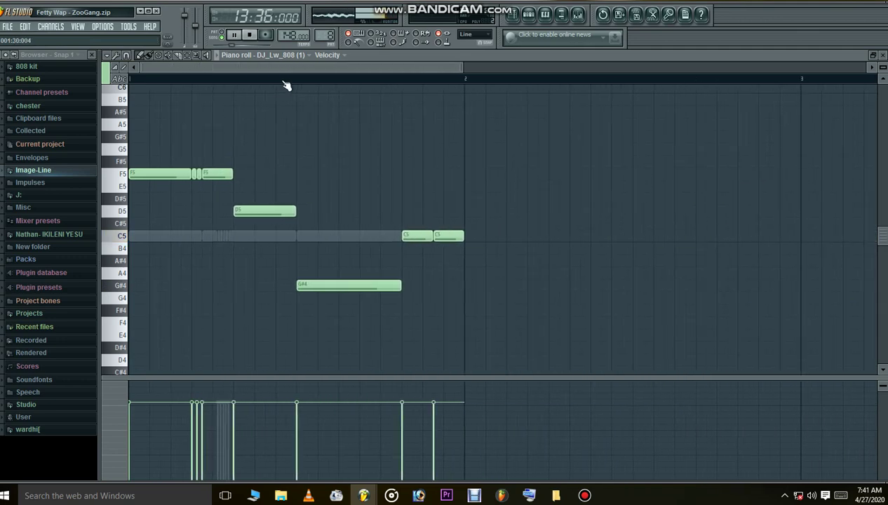
pyautogui.doubleClick(369, 56)
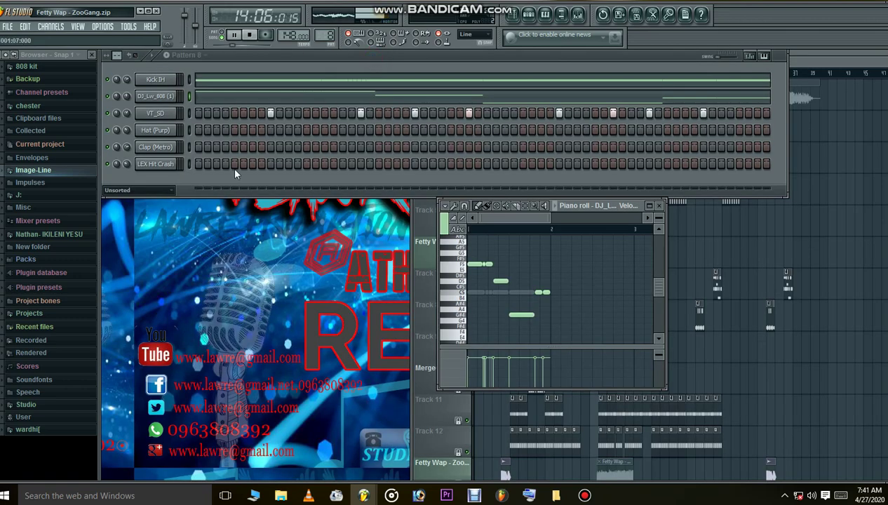
# Display the Automation clips channel group and bring the DJ_Lw_808 piano roll back to full size
pyautogui.click(157, 189)
pyautogui.click(134, 226)
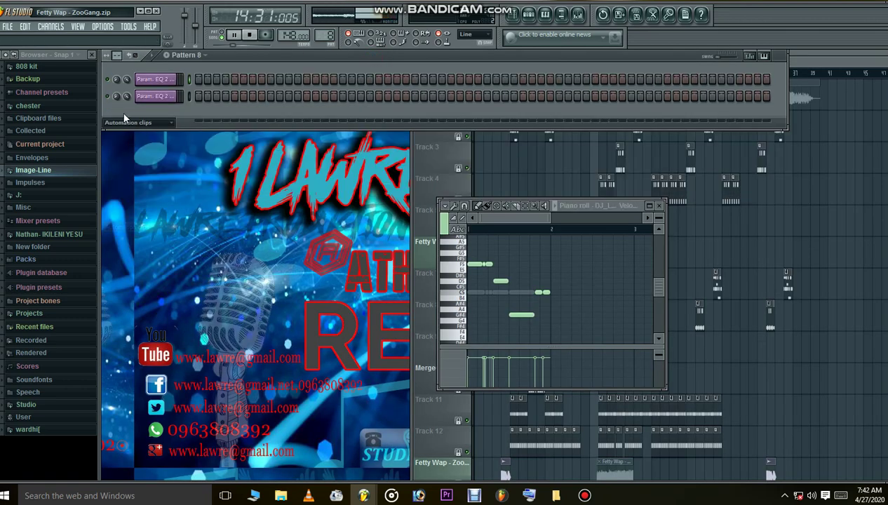
pyautogui.click(648, 206)
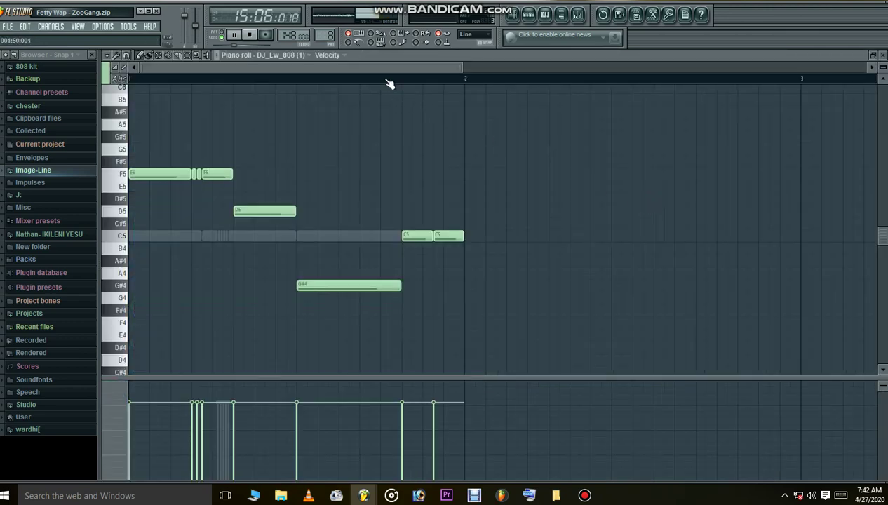
pyautogui.scroll(-2, 389, 84)
# Check the effects chain on mixer Insert 9, then return to the playlist with Track 1 unmuted
pyautogui.click(586, 14)
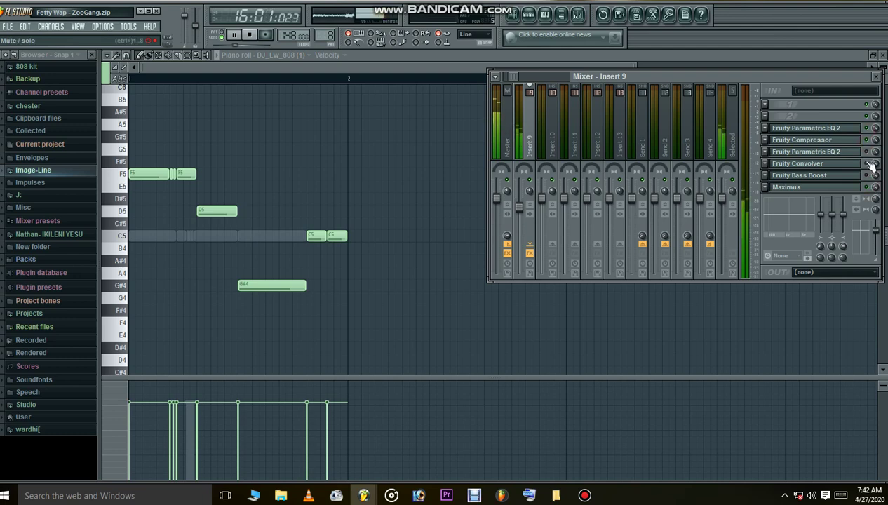
pyautogui.click(876, 76)
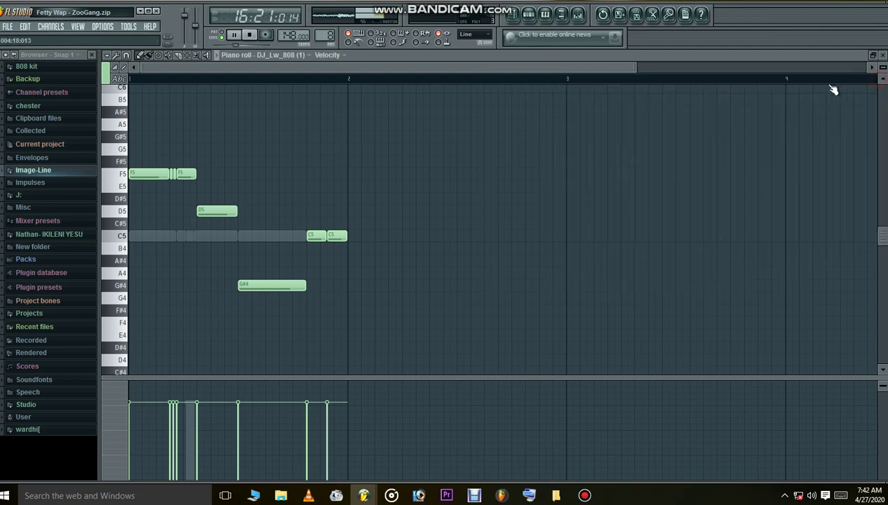
pyautogui.click(873, 65)
pyautogui.click(556, 170)
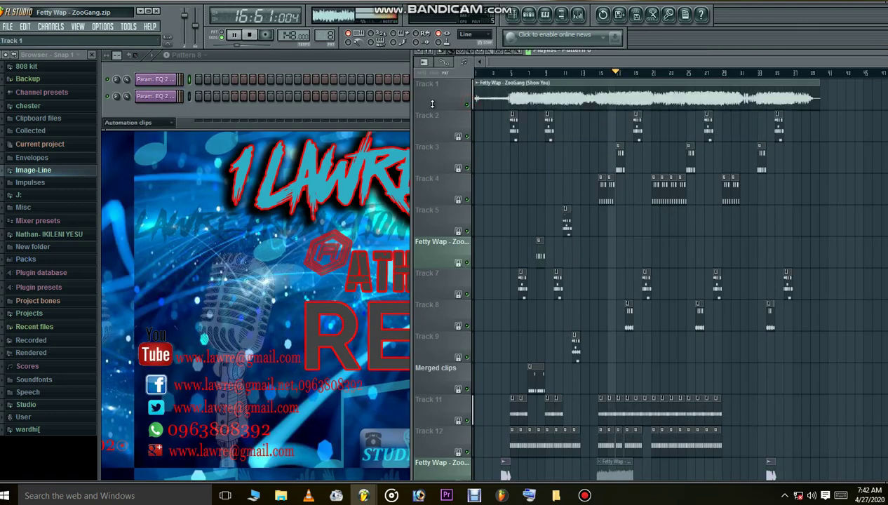
# Open the channel settings of the Track 1 audio clip and switch the step sequencer back to the Unsorted channels
pyautogui.doubleClick(517, 96)
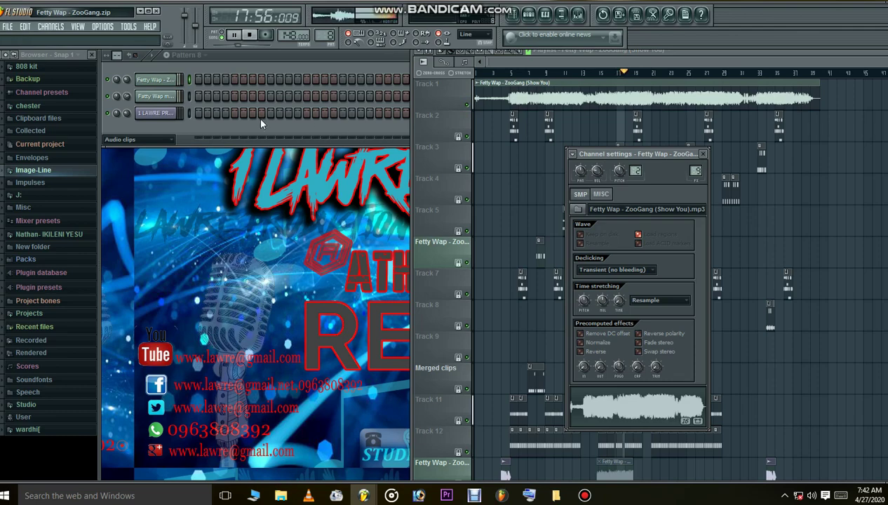
pyautogui.click(138, 145)
pyautogui.click(138, 143)
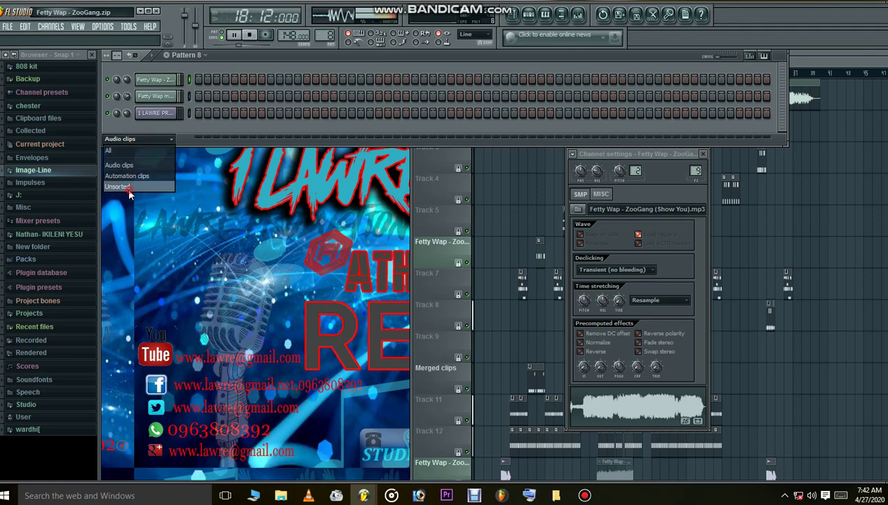
pyautogui.click(135, 186)
# Examine the VT_SD notes of Pattern 9 and of the Merged clips pattern in the piano roll
pyautogui.scroll(1, 328, 30)
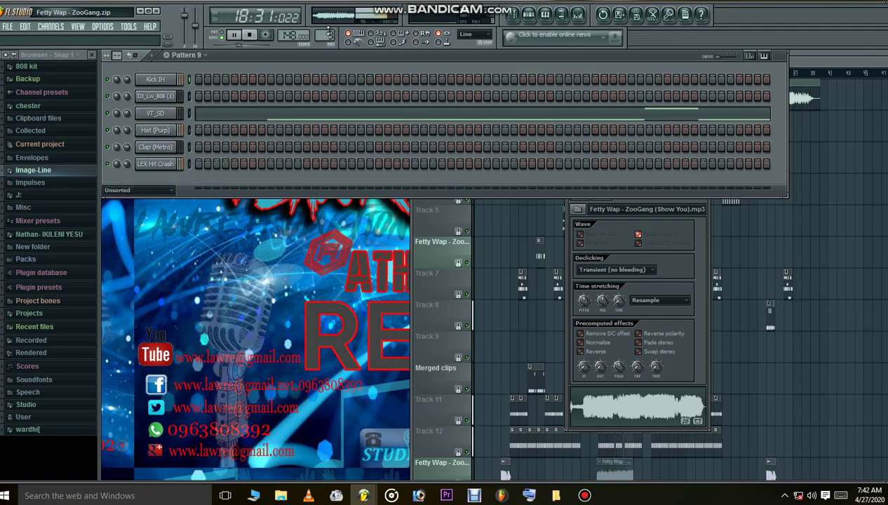
pyautogui.click(289, 121)
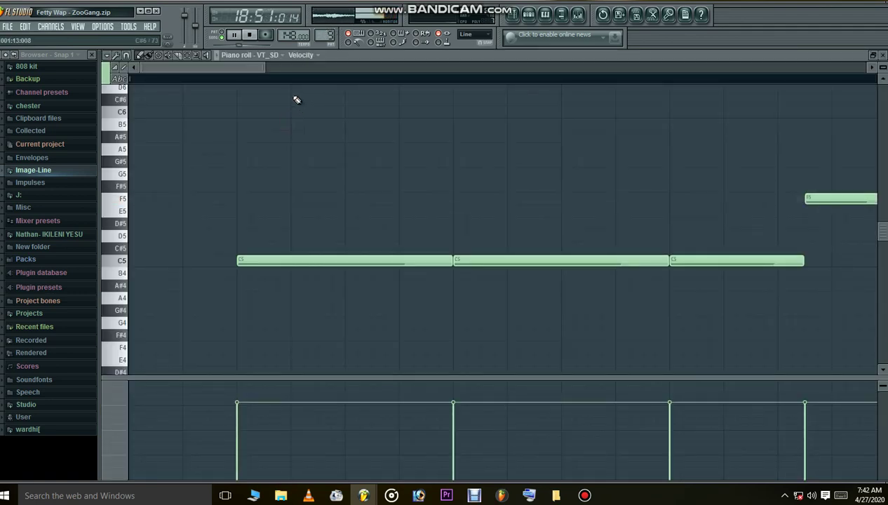
pyautogui.doubleClick(338, 54)
pyautogui.hotkey('ctrl', 'b')
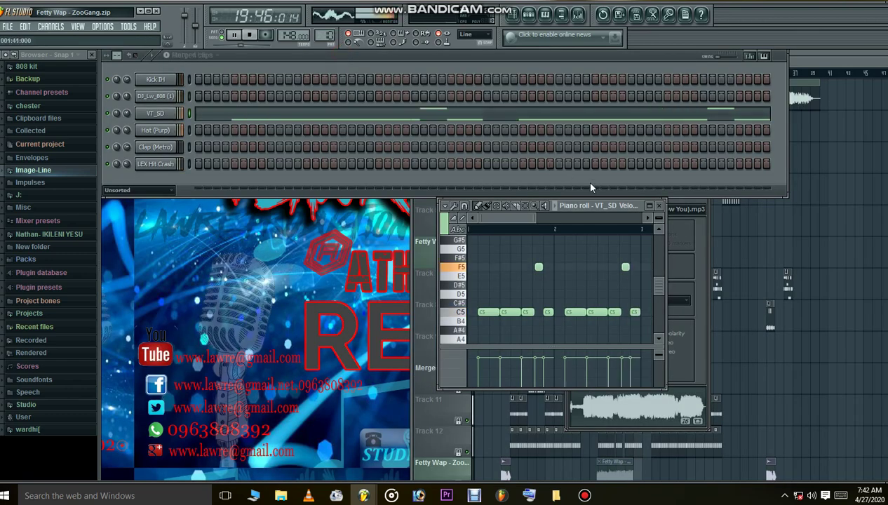
# Inspect the VT_SD notes of the Merged clips pattern in a full-size piano roll, then return to the step sequencer
pyautogui.click(649, 206)
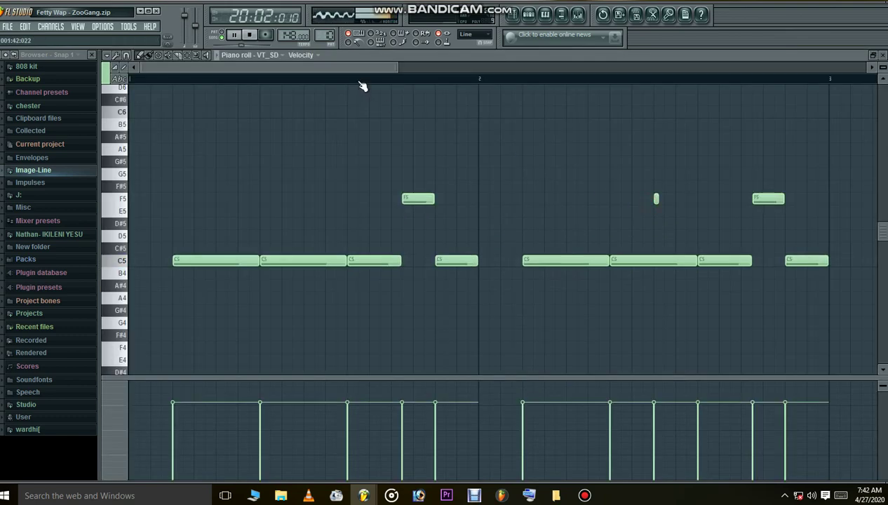
pyautogui.scroll(-2, 362, 86)
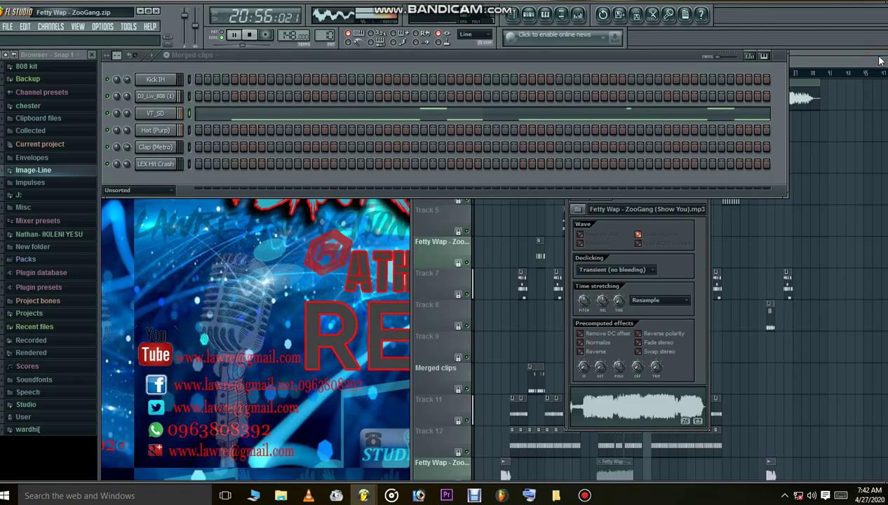
pyautogui.click(883, 59)
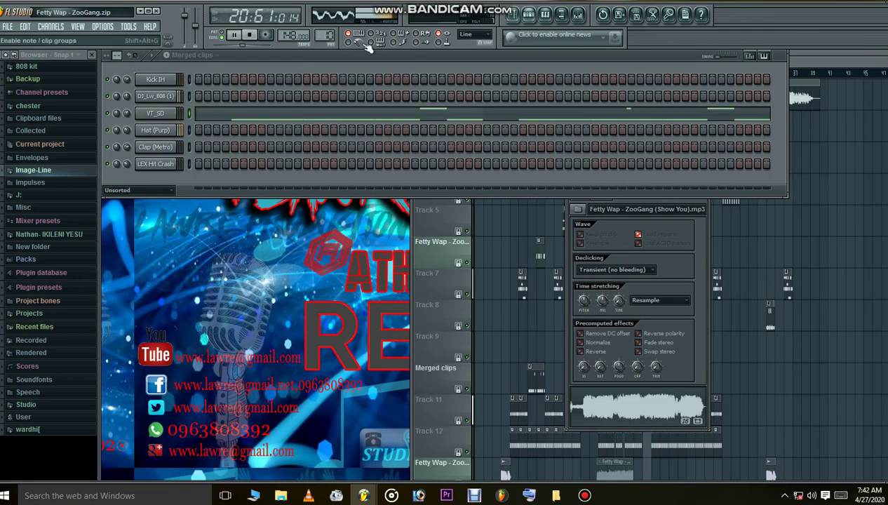
# Examine the Hat (Purp) notes of Pattern 11 in the piano roll, including the fast rolls up to bar 2
pyautogui.scroll(1, 325, 35)
pyautogui.click(323, 133)
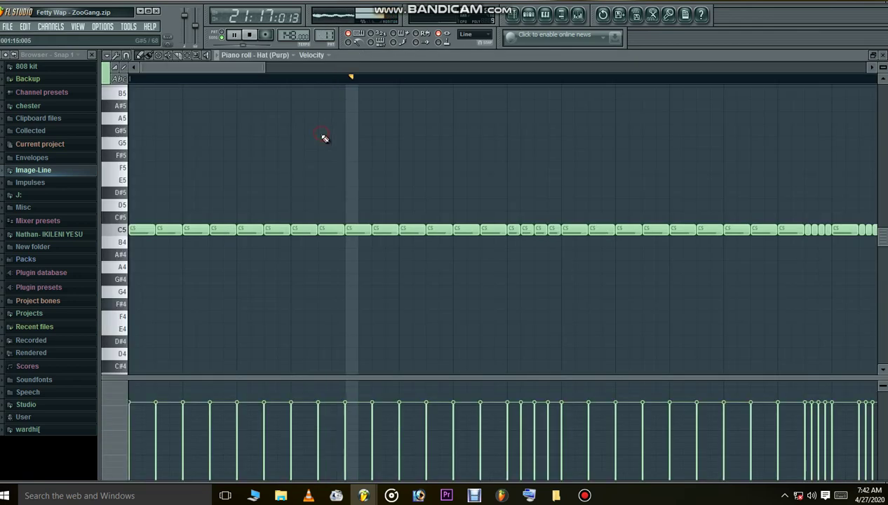
pyautogui.scroll(-1, 278, 79)
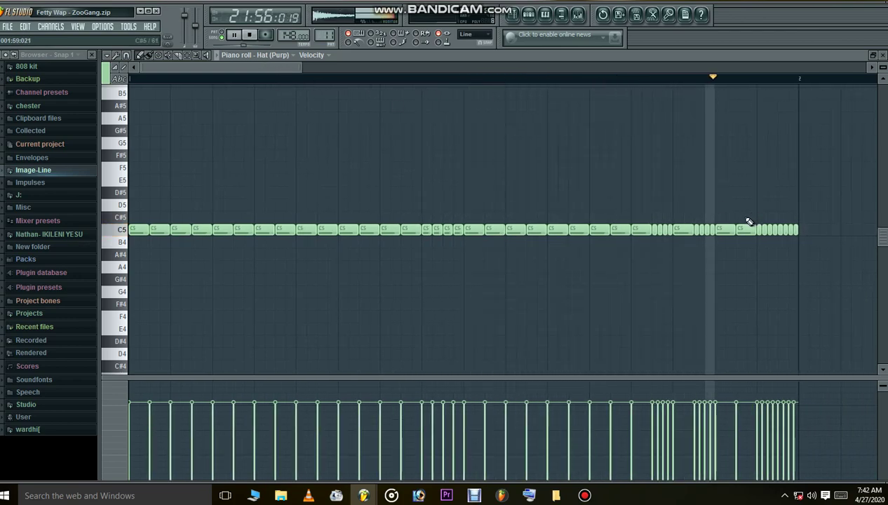
pyautogui.click(883, 55)
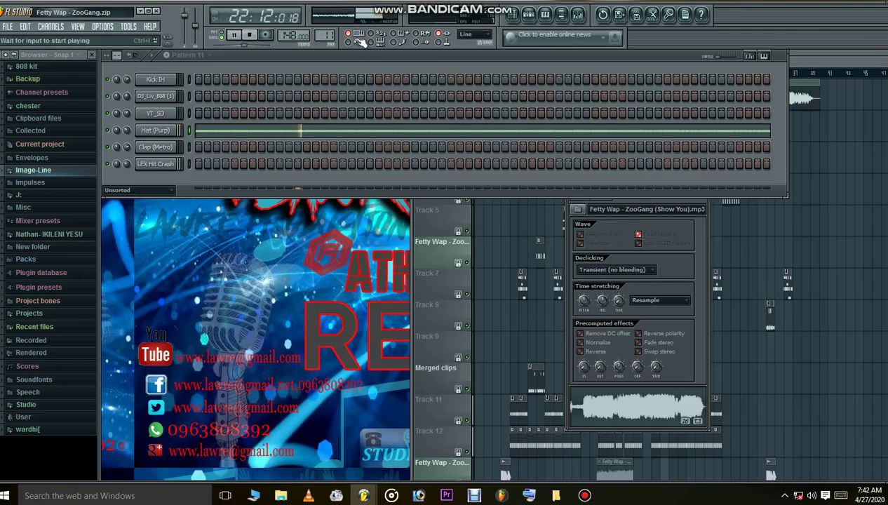
# Check the LEX Hit Crash steps of Pattern 12 in the step sequencer, then bring the playlist to the front
pyautogui.scroll(1, 323, 32)
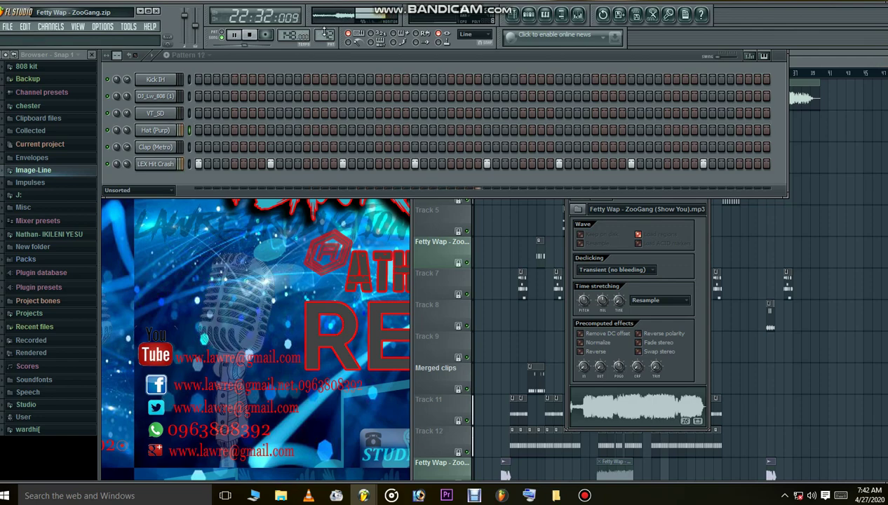
pyautogui.scroll(1, 327, 34)
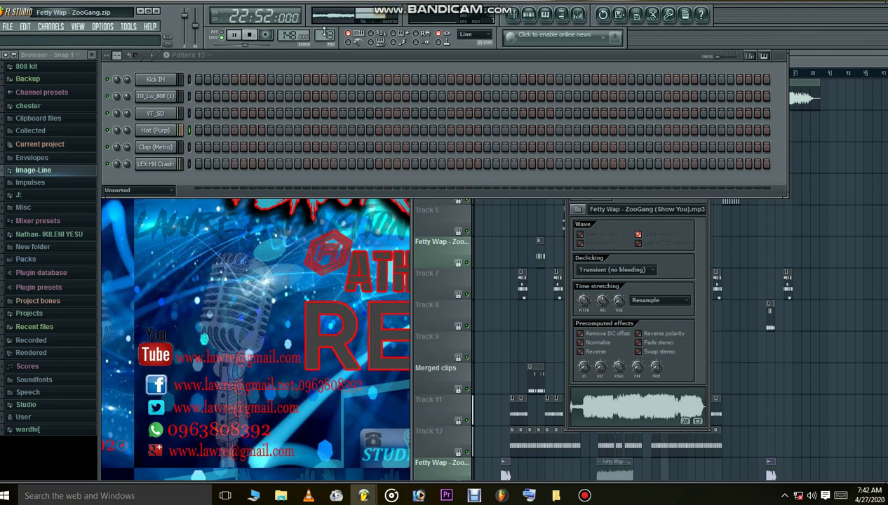
pyautogui.scroll(-2, 326, 33)
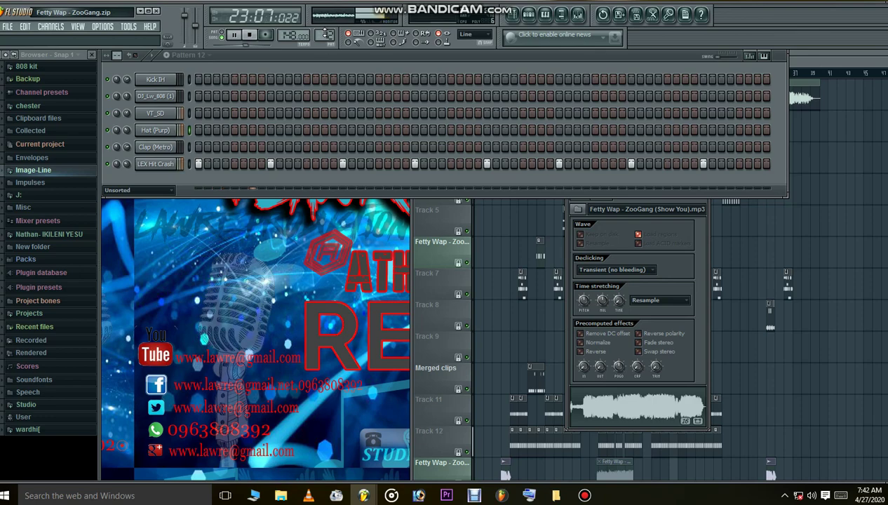
pyautogui.click(771, 239)
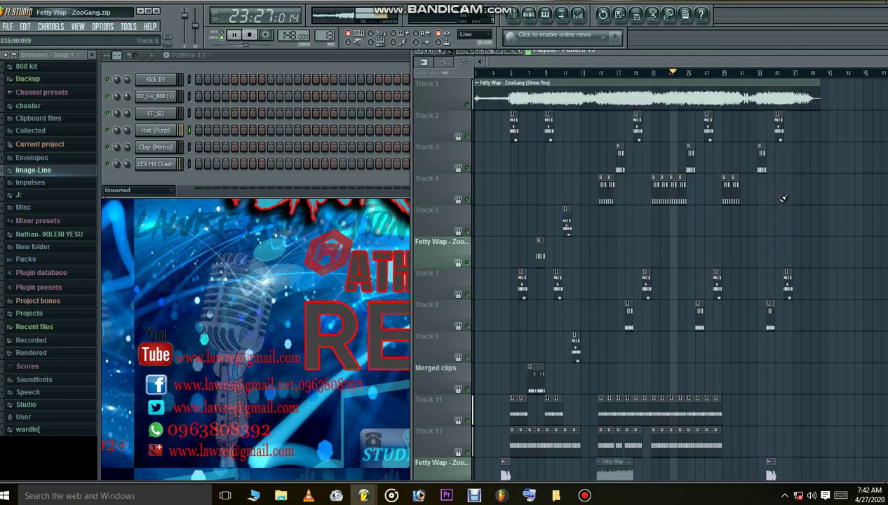
# Slice the Track 1 audio clip at bar 29 and mute the part after the cut
pyautogui.scroll(3, 721, 81)
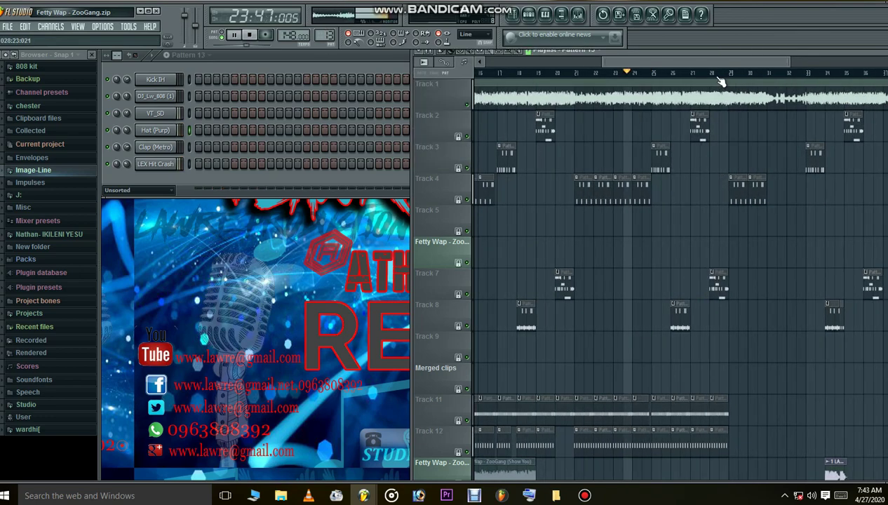
pyautogui.scroll(-2, 721, 81)
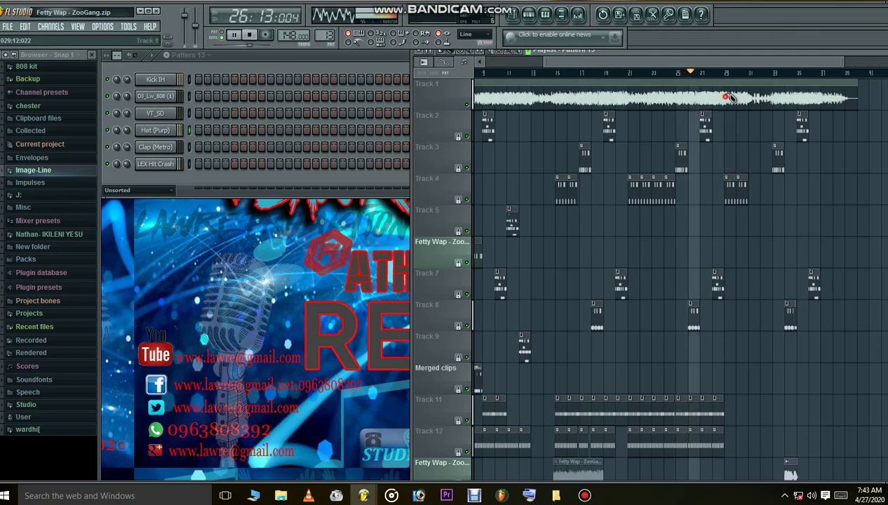
pyautogui.click(469, 53)
pyautogui.click(739, 99)
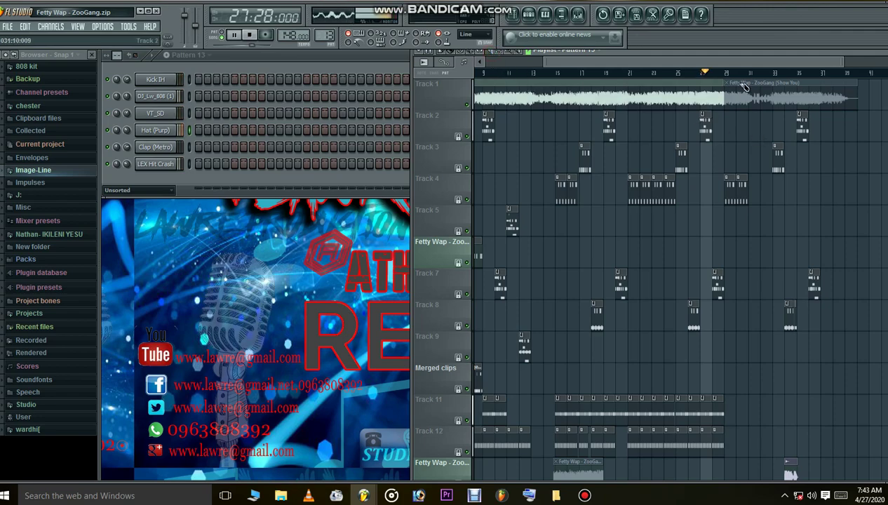
# Slice the Track 1 audio clip again at bar 33, muting only the section after this cut
pyautogui.scroll(2, 748, 87)
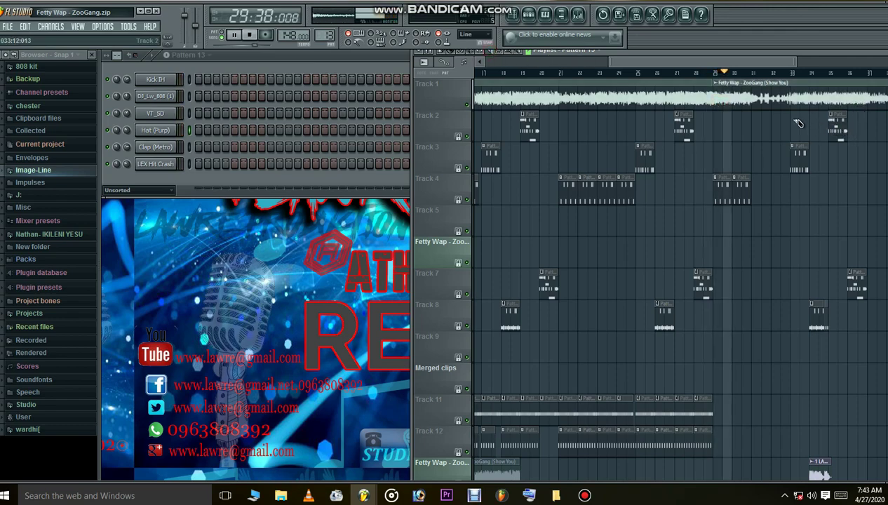
pyautogui.click(799, 85)
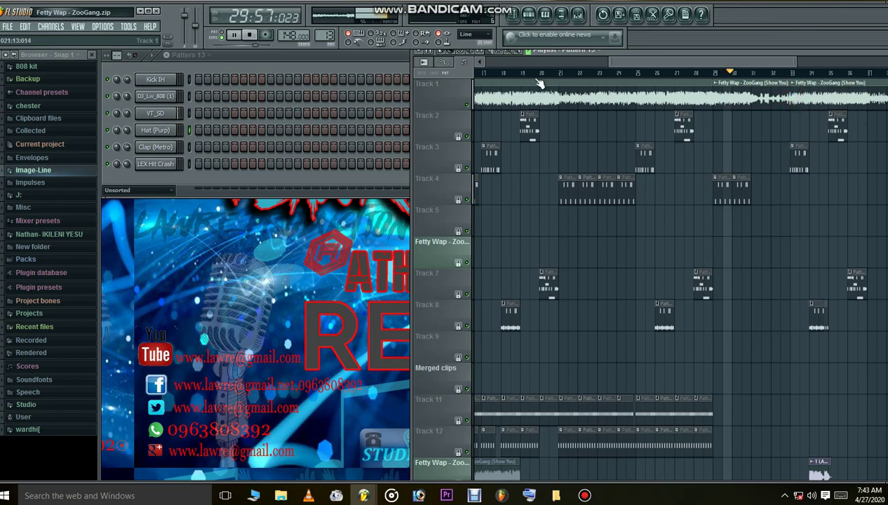
pyautogui.rightClick(808, 100)
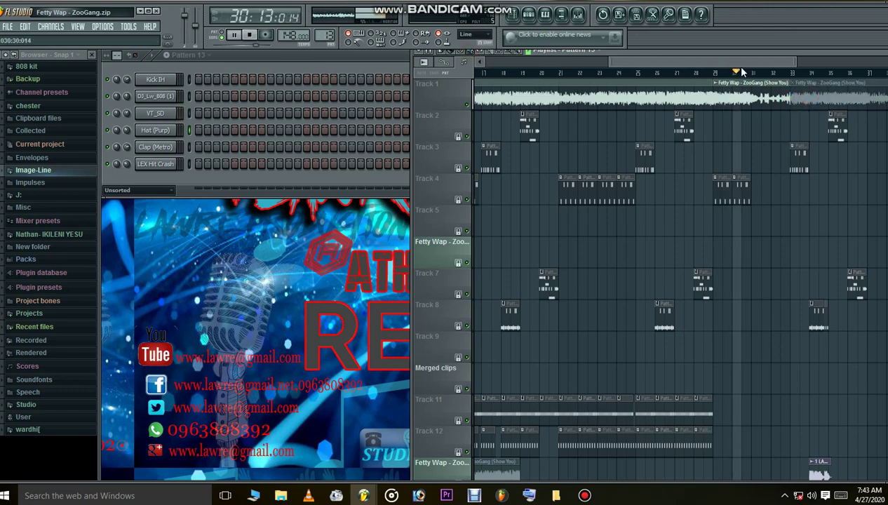
# Look over the lower playlist tracks, down to the melody loop clip on Track 15
pyautogui.scroll(-4, 732, 66)
pyautogui.scroll(-4, 736, 116)
pyautogui.scroll(4, 761, 156)
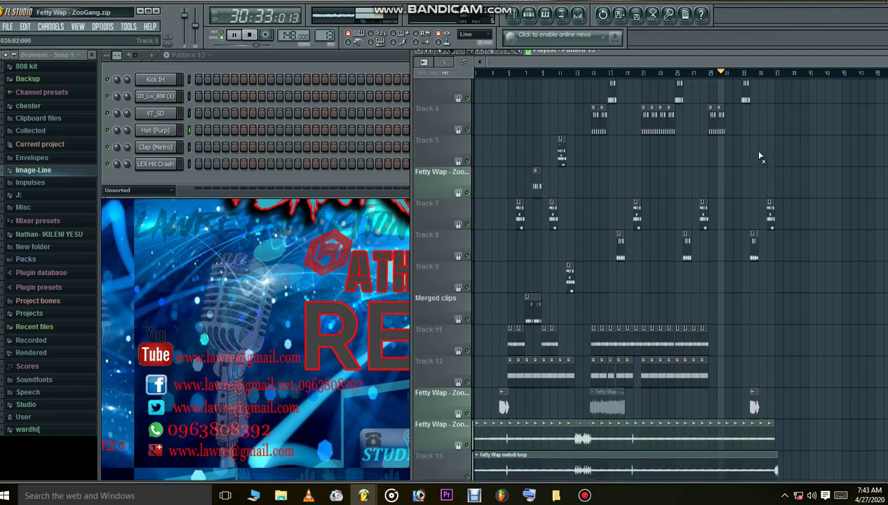